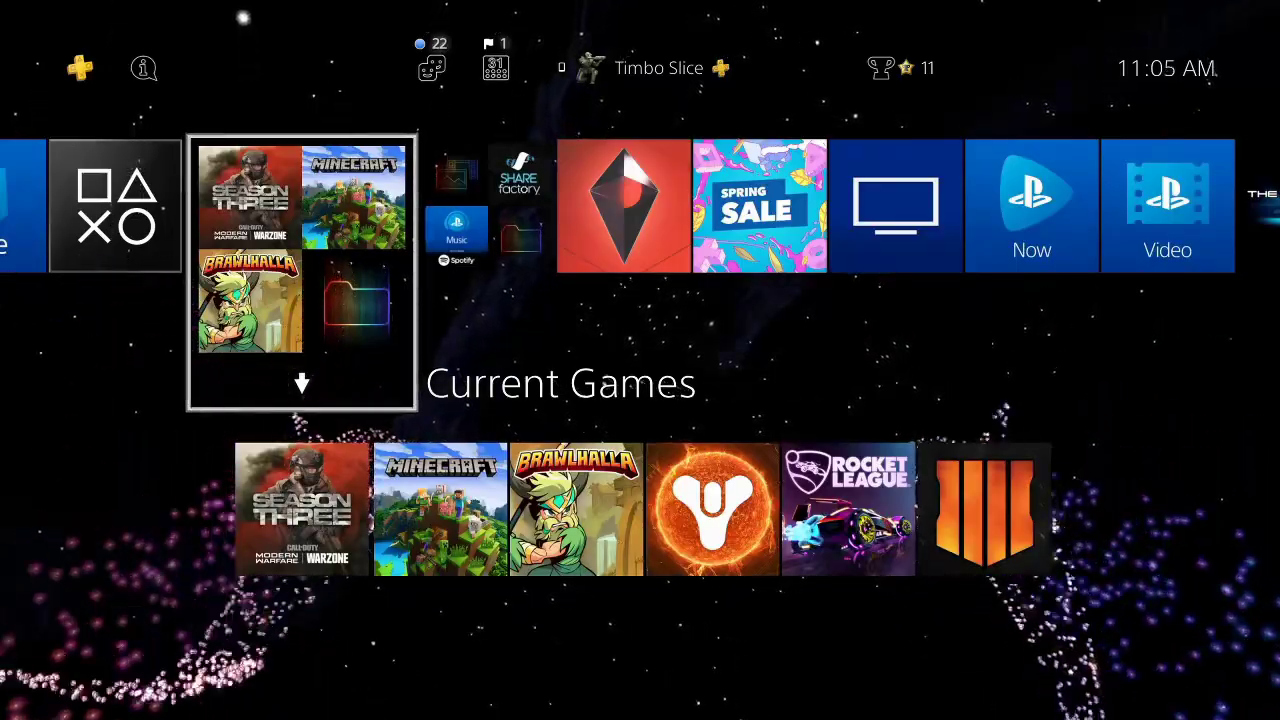
# - Open Restore Licenses under Settings > Account Management
pyautogui.press('Up')
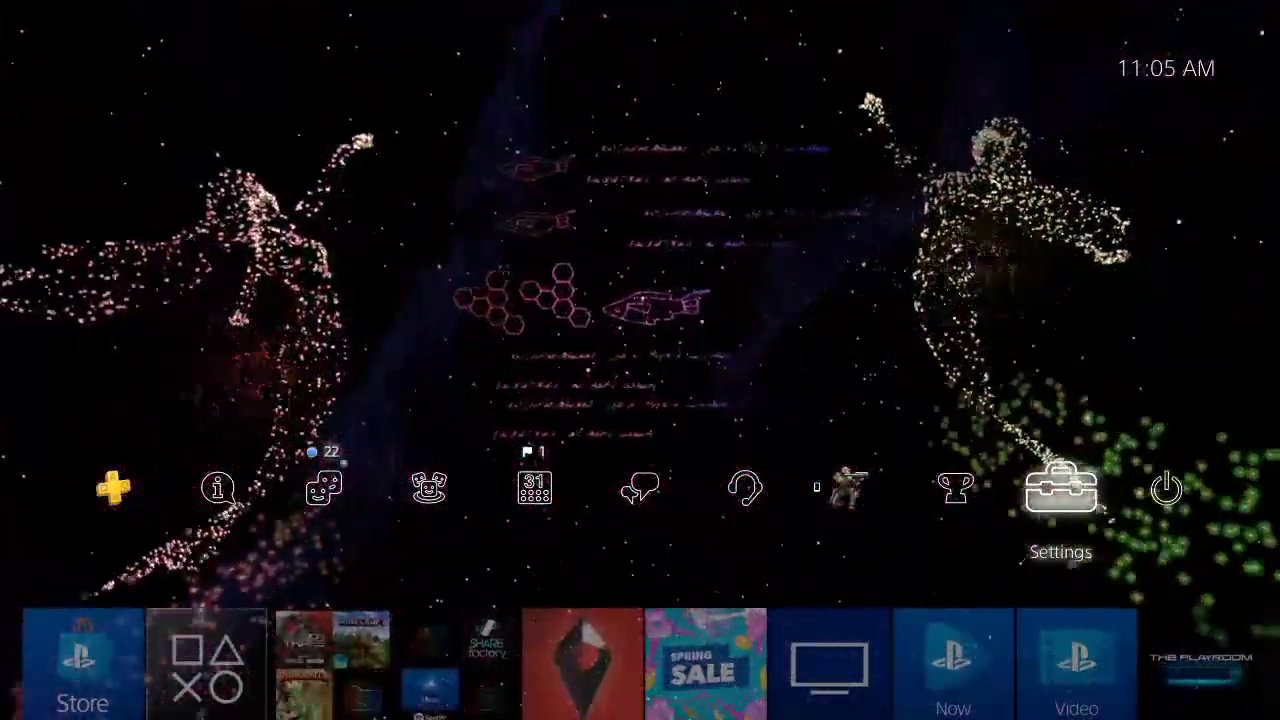
pyautogui.press('Return')
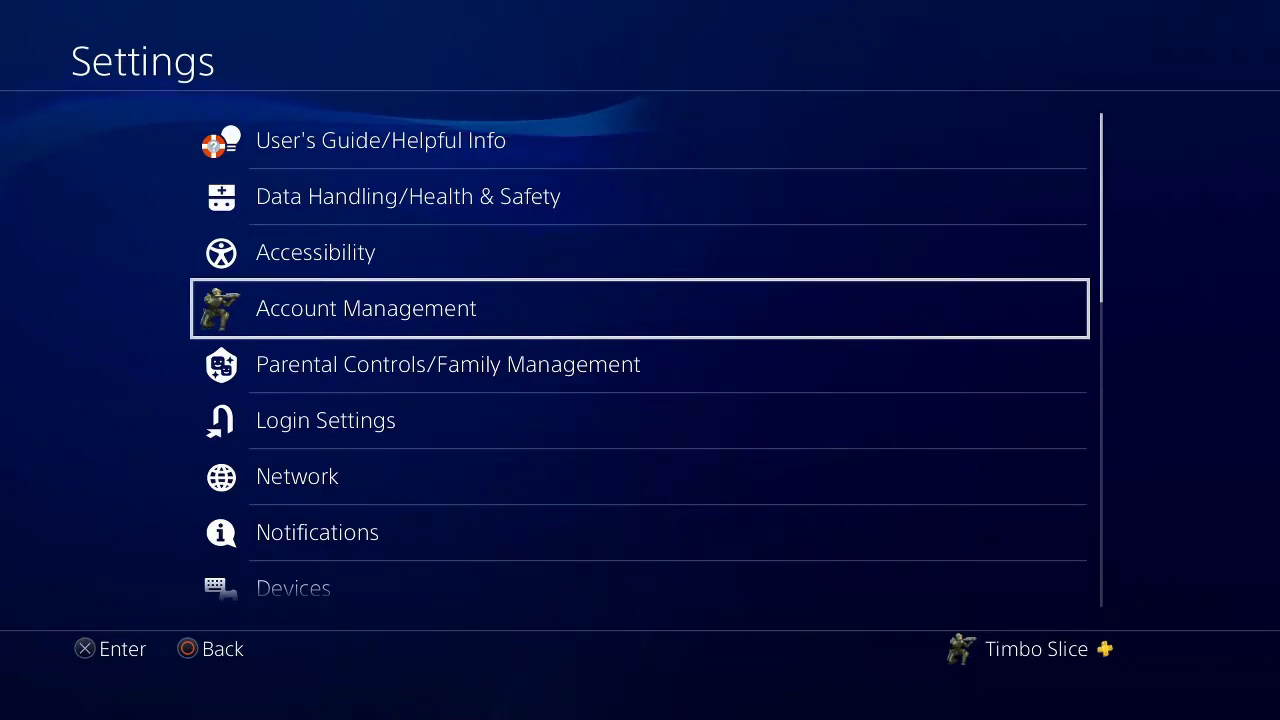
pyautogui.press('Return')
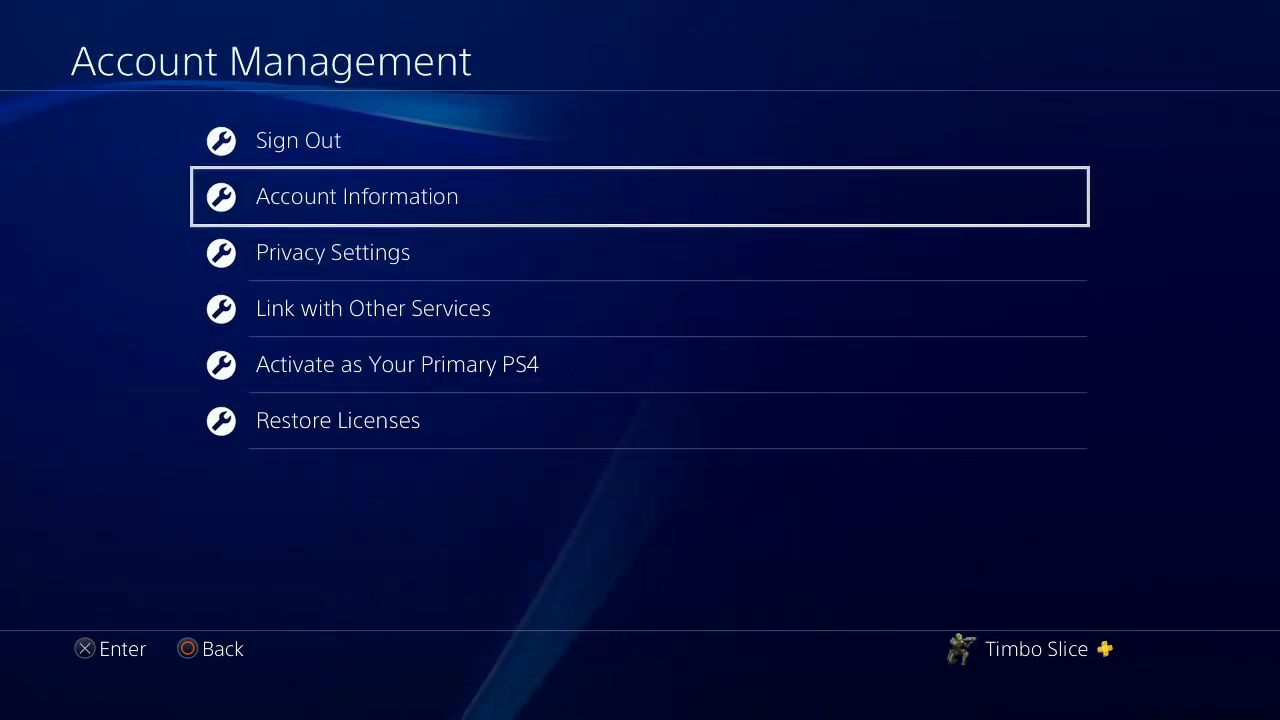
pyautogui.press('Down')
pyautogui.press('Down')
pyautogui.press('Down')
pyautogui.press('Down')
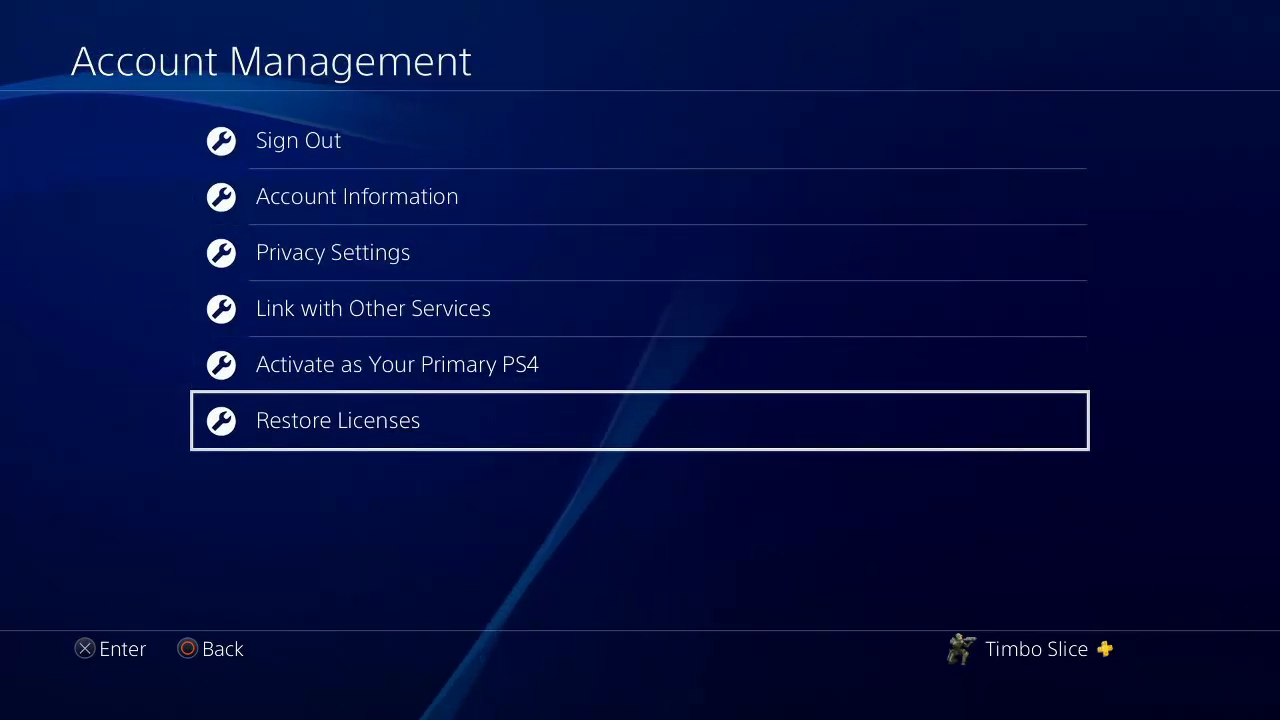
pyautogui.press('Return')
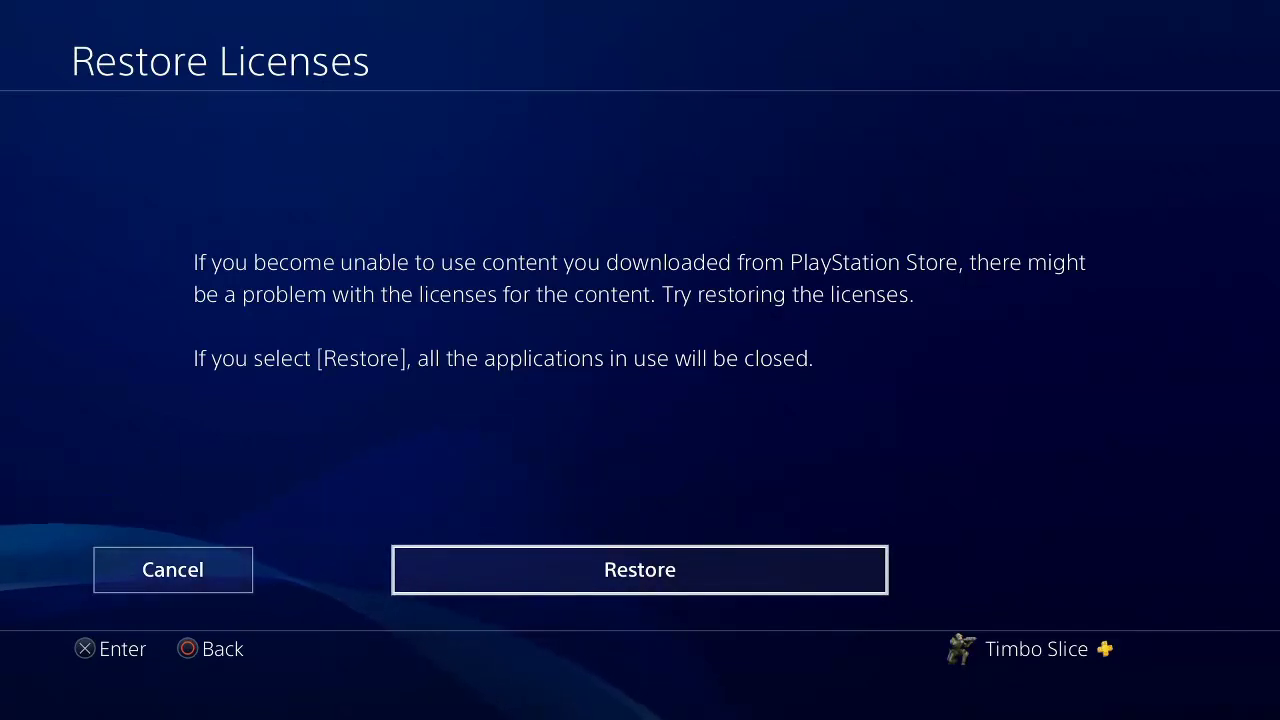
# - Leave Restore Licenses and view the Activate as Your Primary PS4 page
pyautogui.press('Escape')
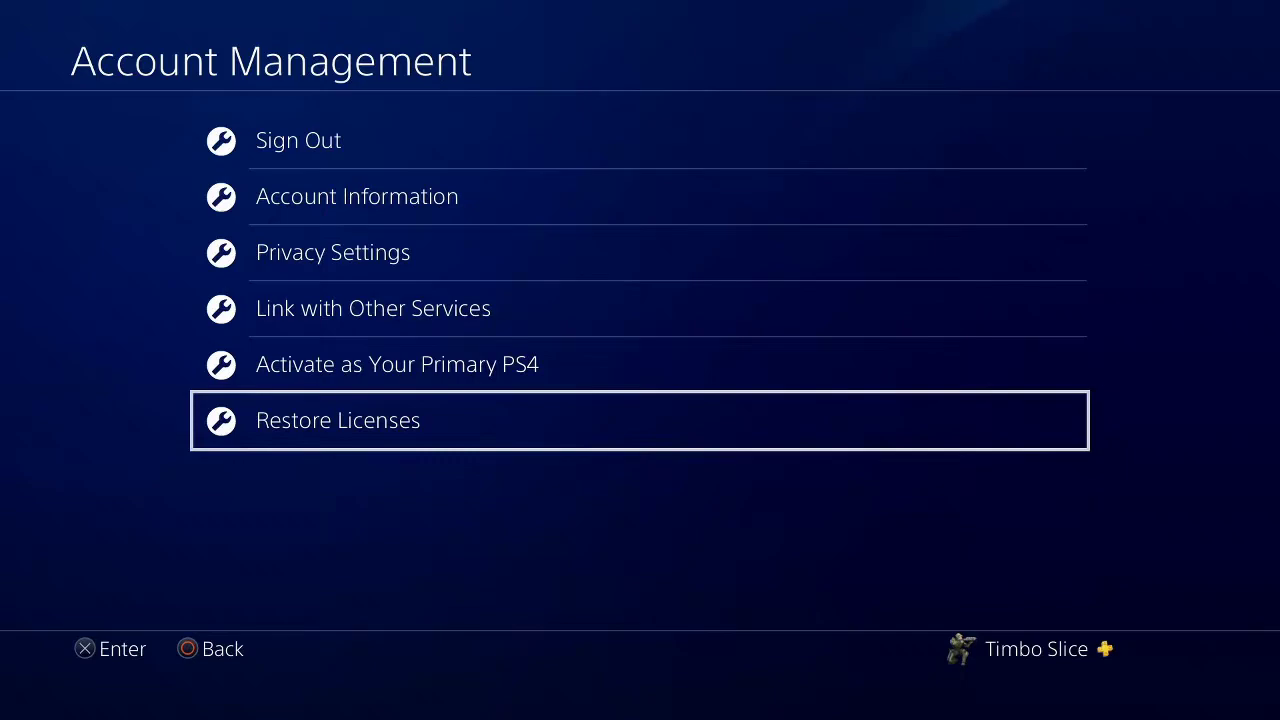
pyautogui.press('Up')
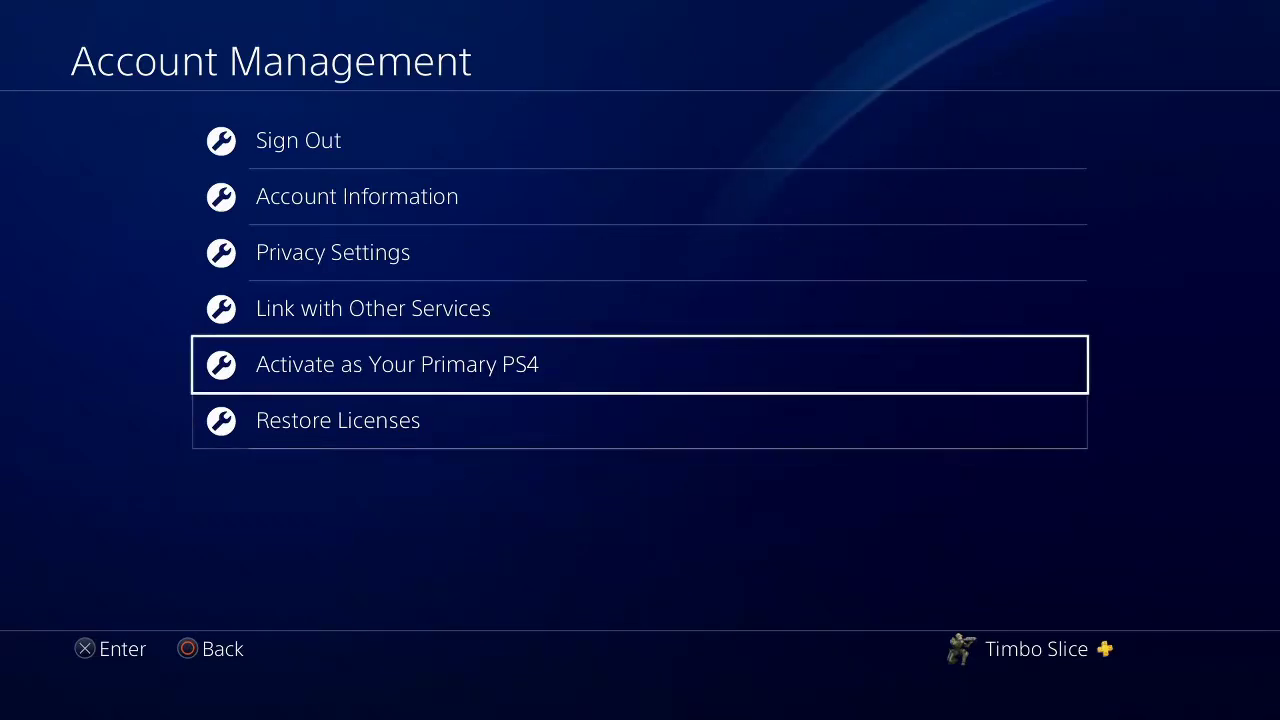
pyautogui.press('Return')
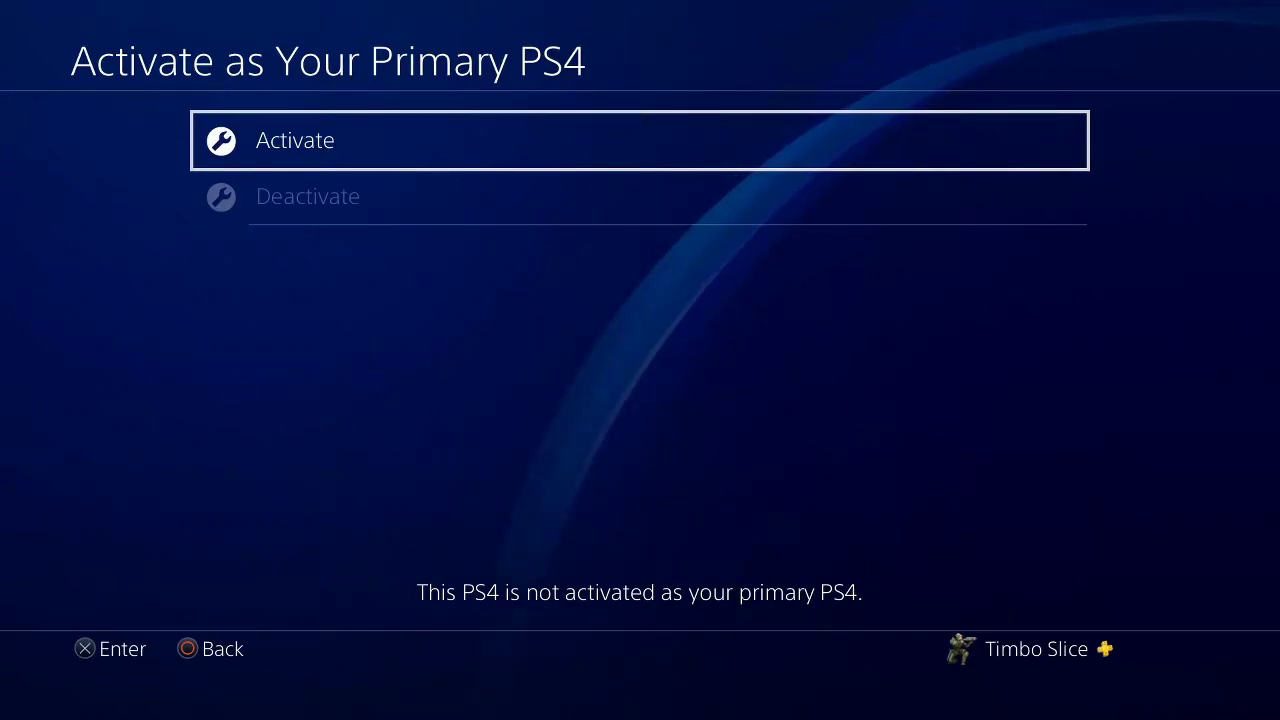
# - Go to the Saved Data list under Settings > Storage > System Storage
pyautogui.press('Escape')
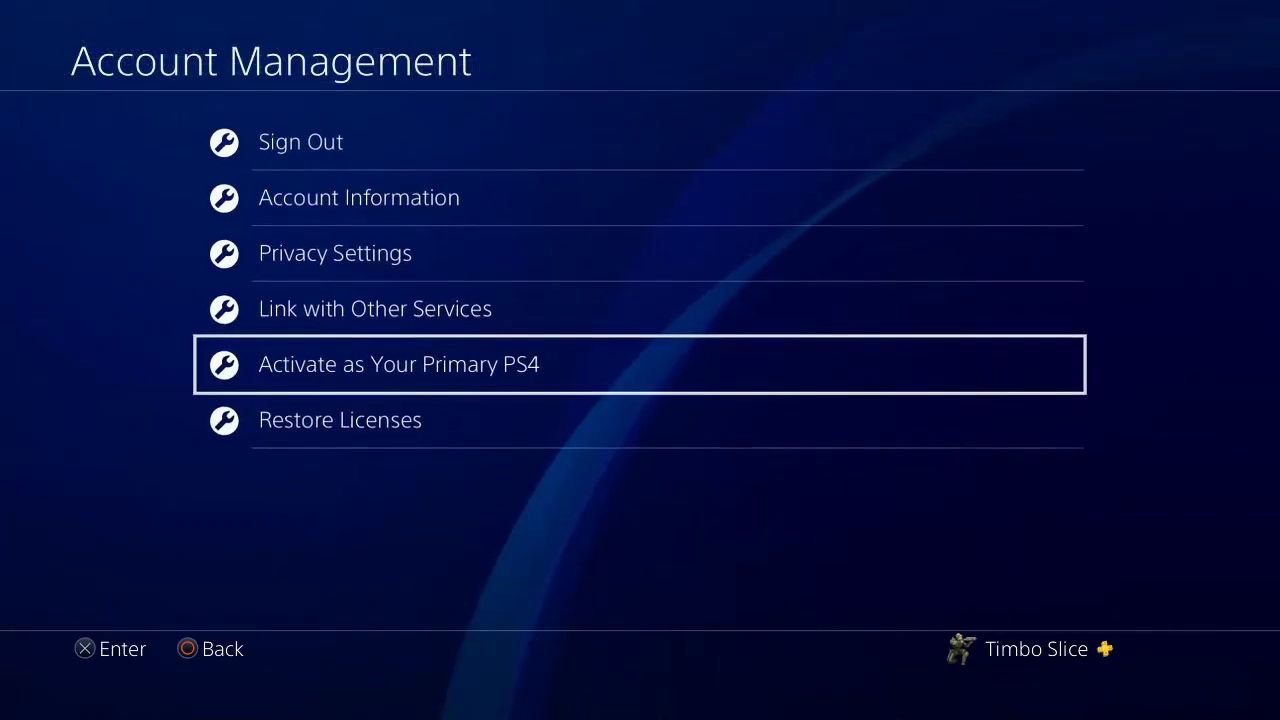
pyautogui.press('Escape')
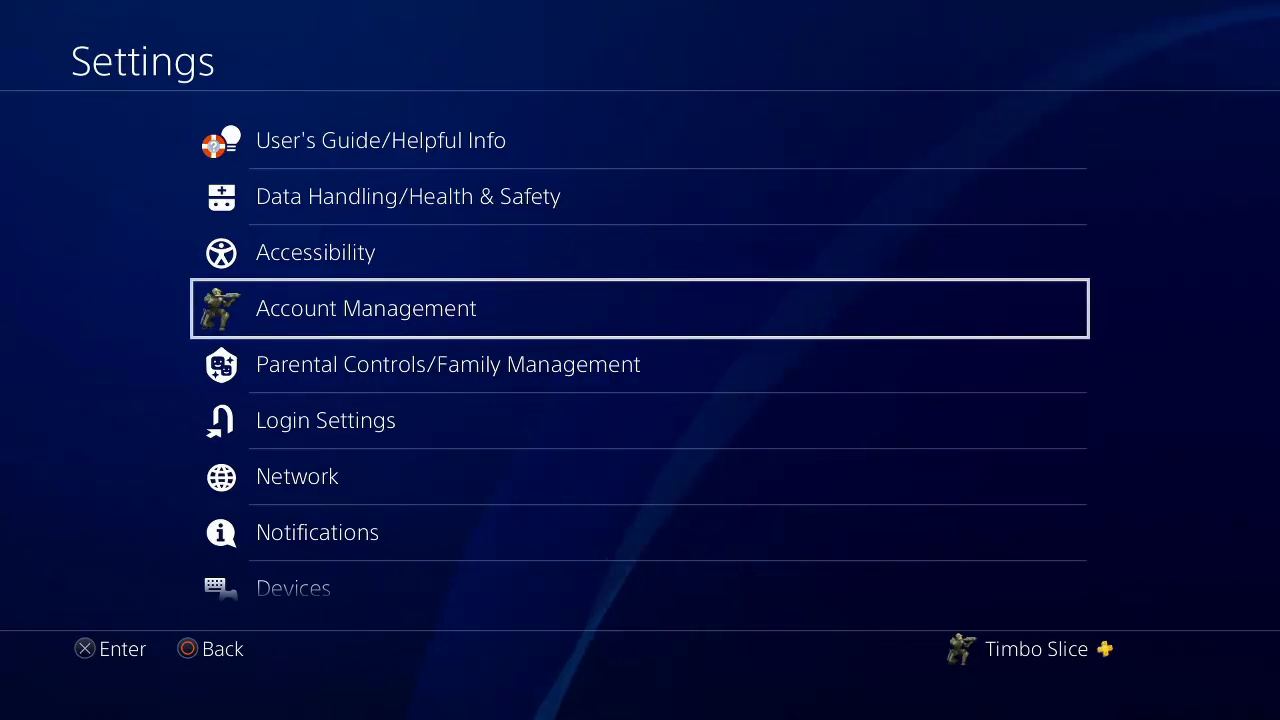
pyautogui.press('Down')
pyautogui.press('Down')
pyautogui.press('Down')
pyautogui.press('Down')
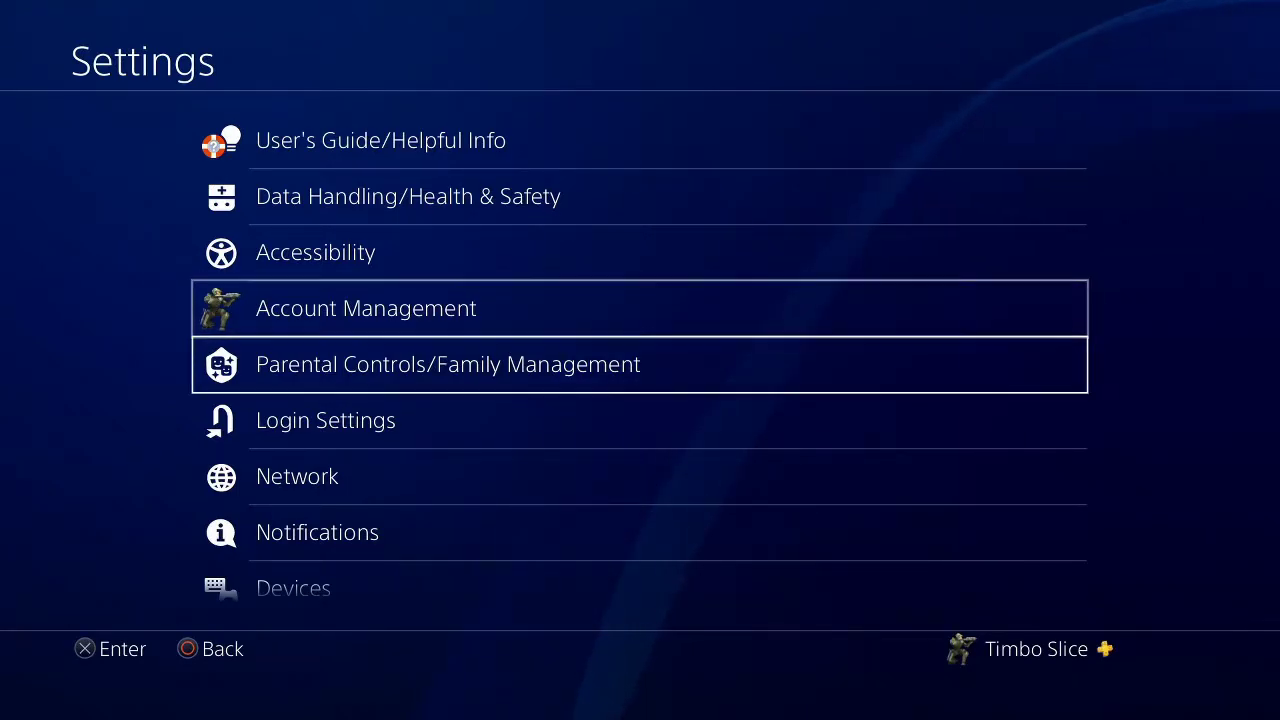
pyautogui.press('Down')
pyautogui.press('Down')
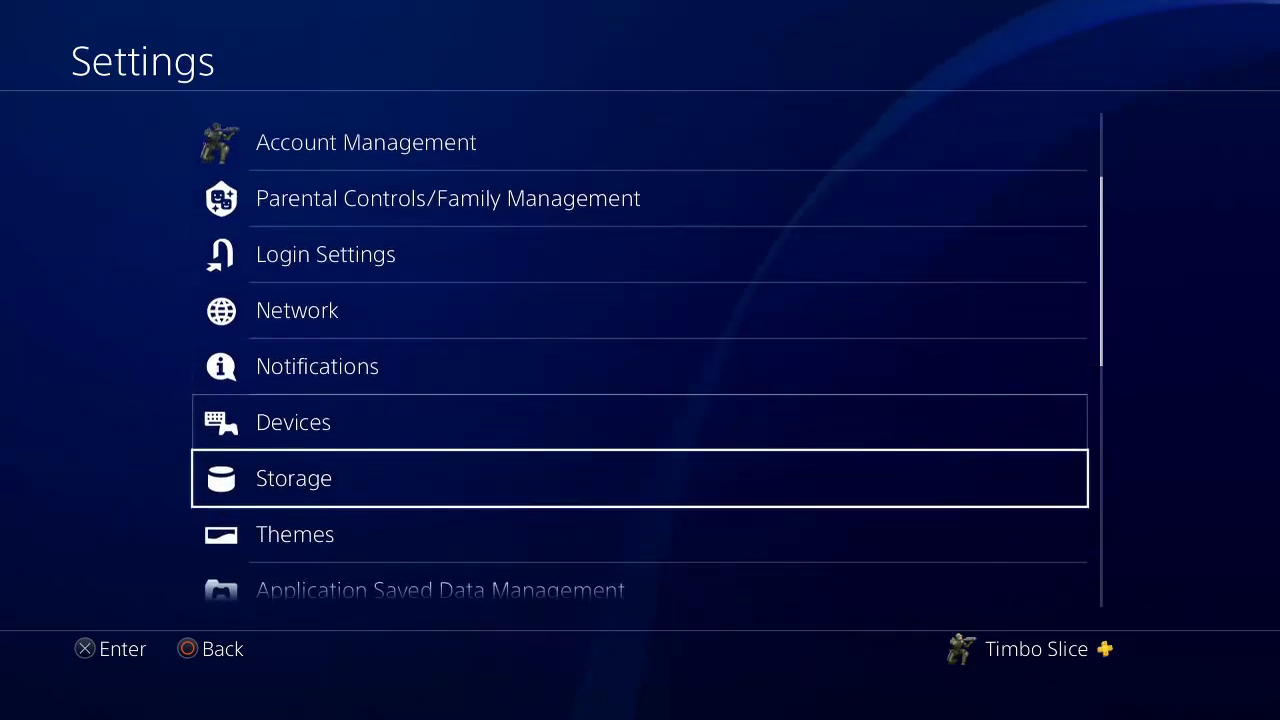
pyautogui.press('Return')
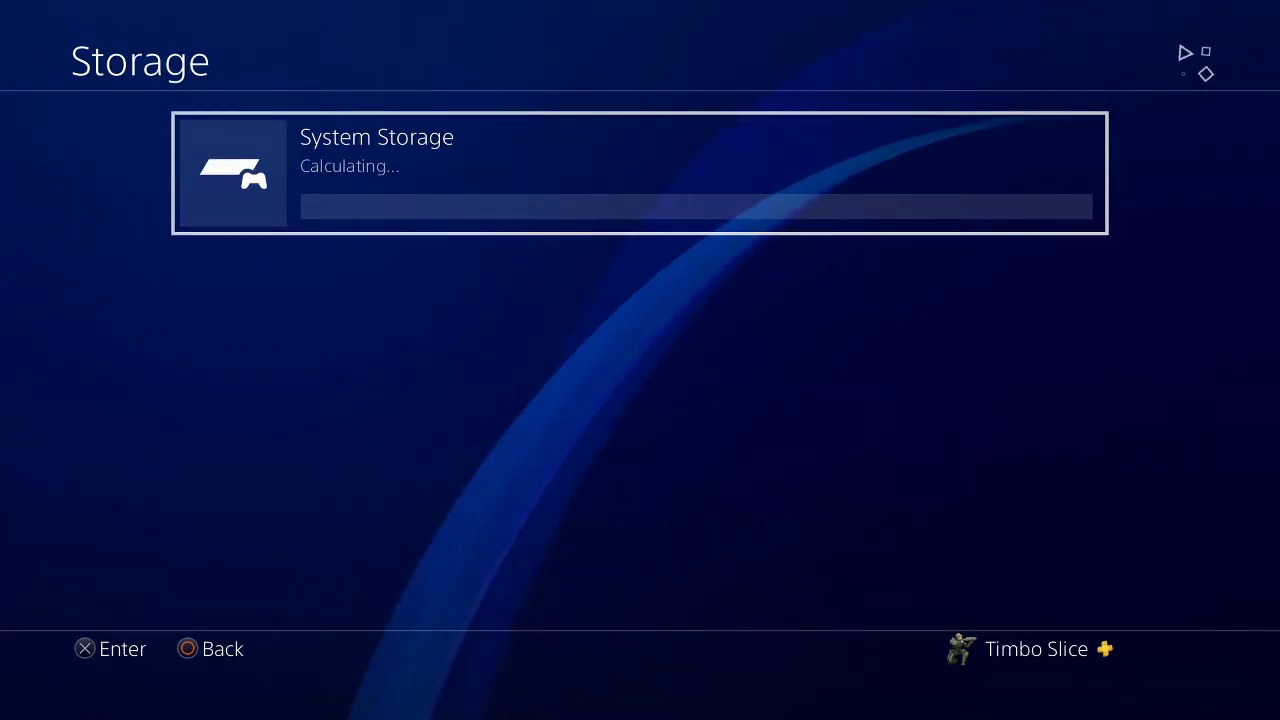
pyautogui.press('Return')
pyautogui.press('Down')
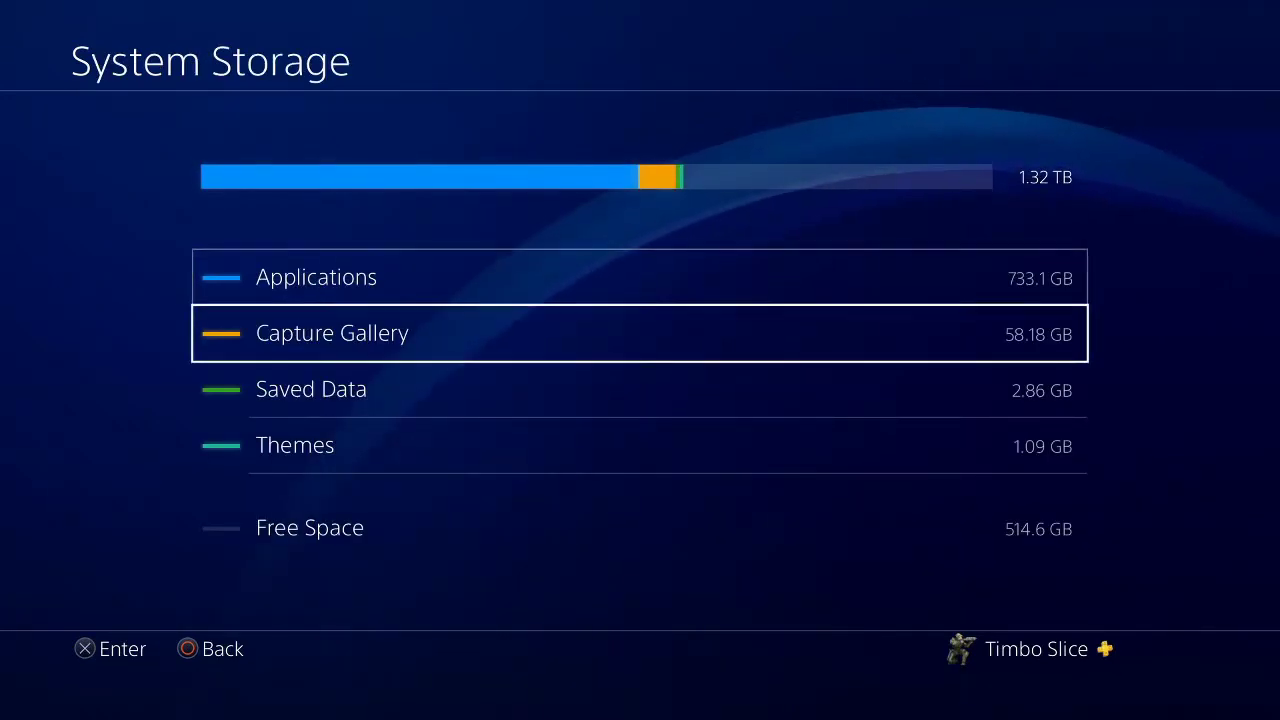
pyautogui.press('Down')
pyautogui.press('Return')
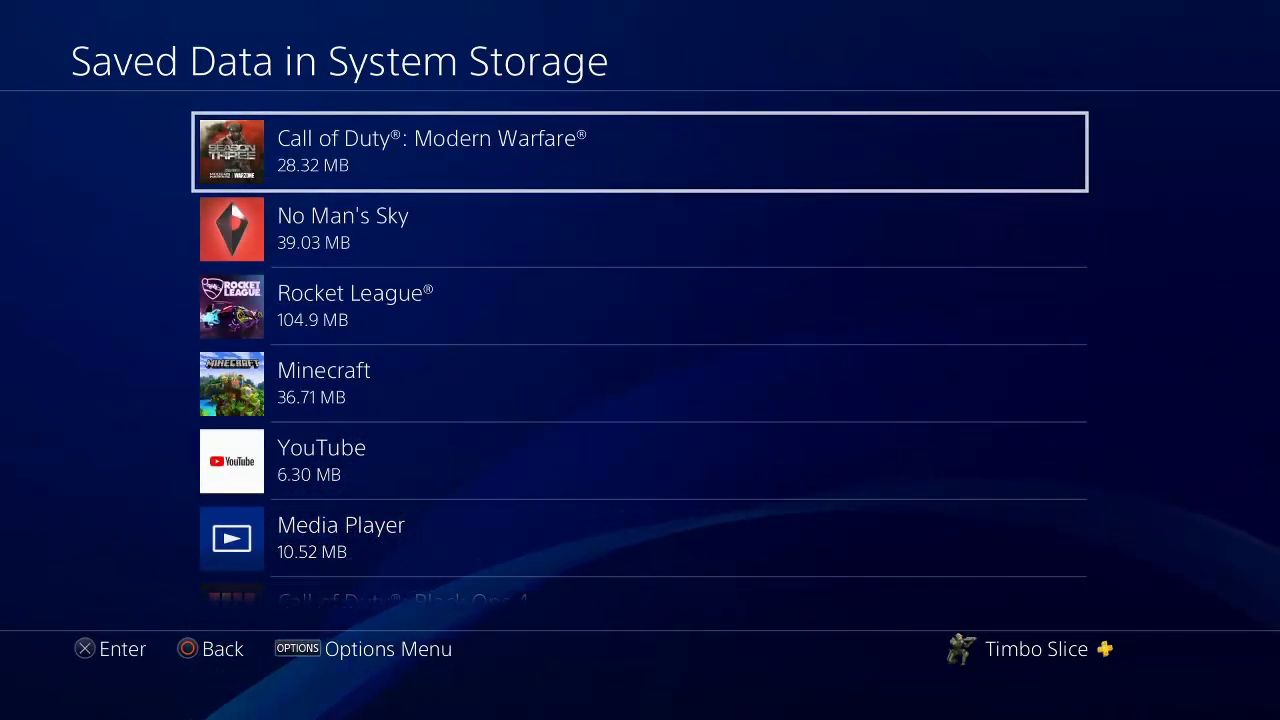
# - Delete Minecraft's 31.46 MB save from 4/4/2020 and confirm
pyautogui.press('Down')
pyautogui.press('Down')
pyautogui.press('Down')
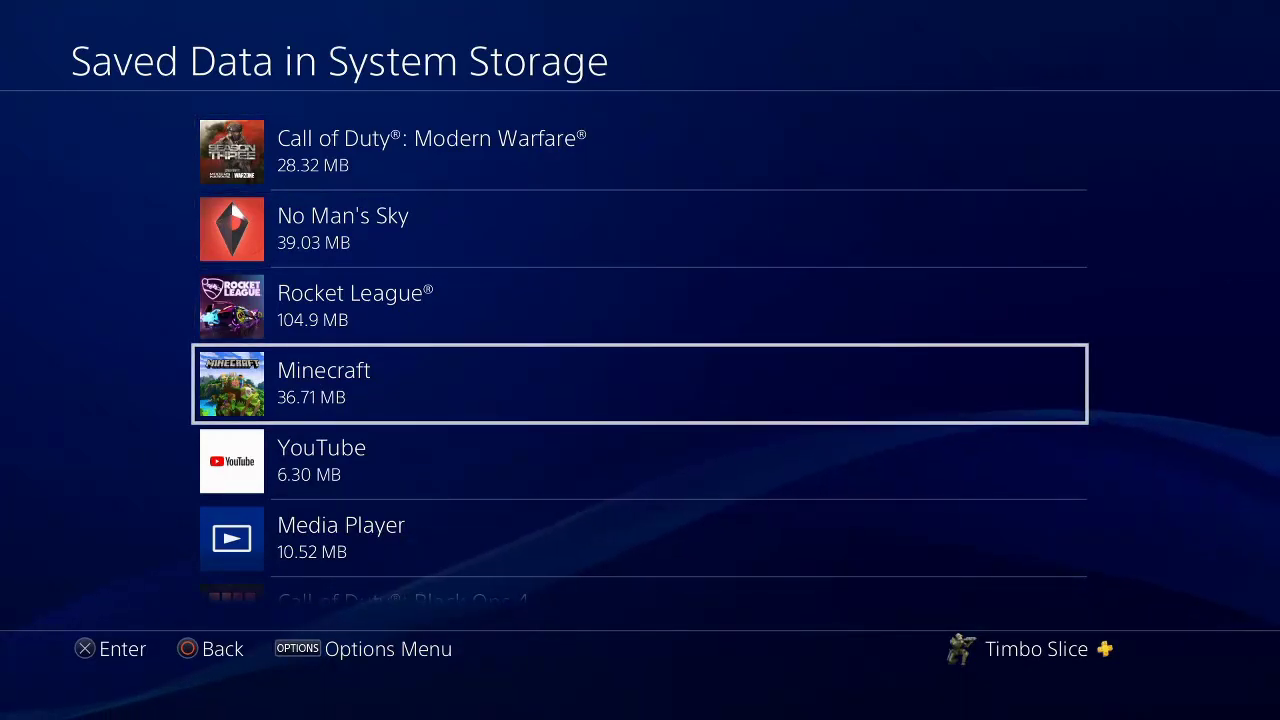
pyautogui.press('Return')
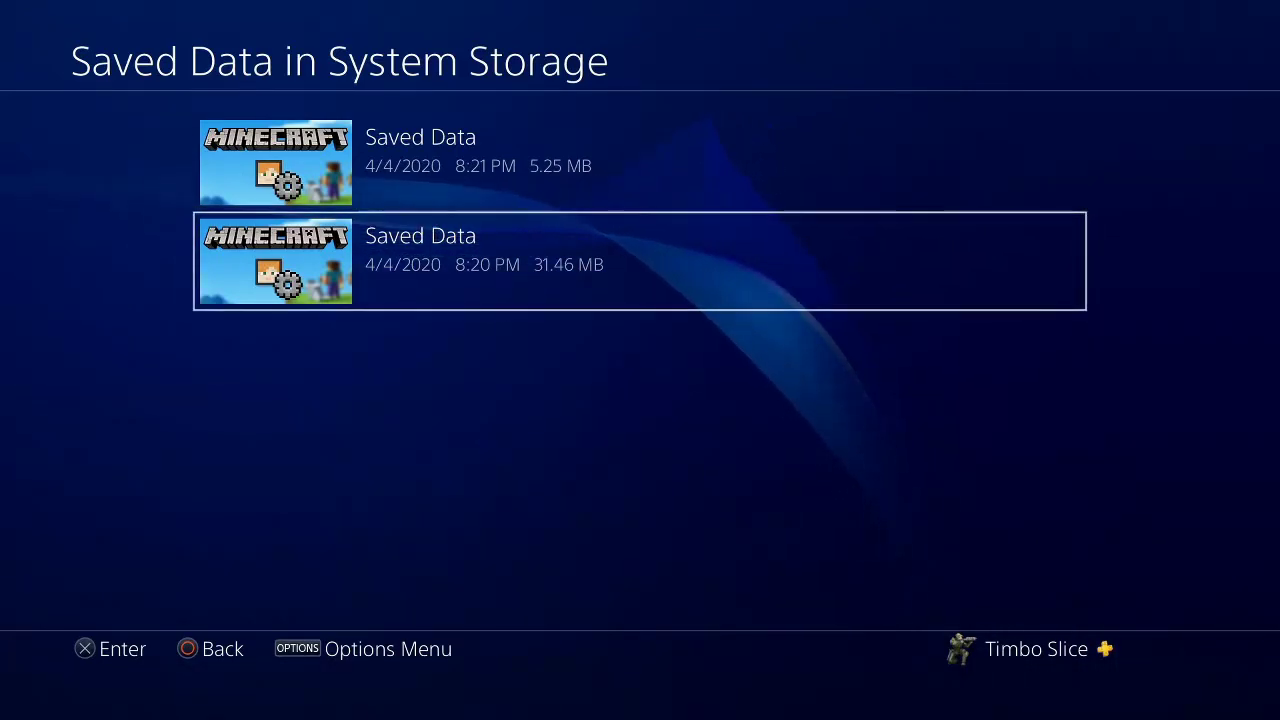
pyautogui.press('Menu')
pyautogui.press('Return')
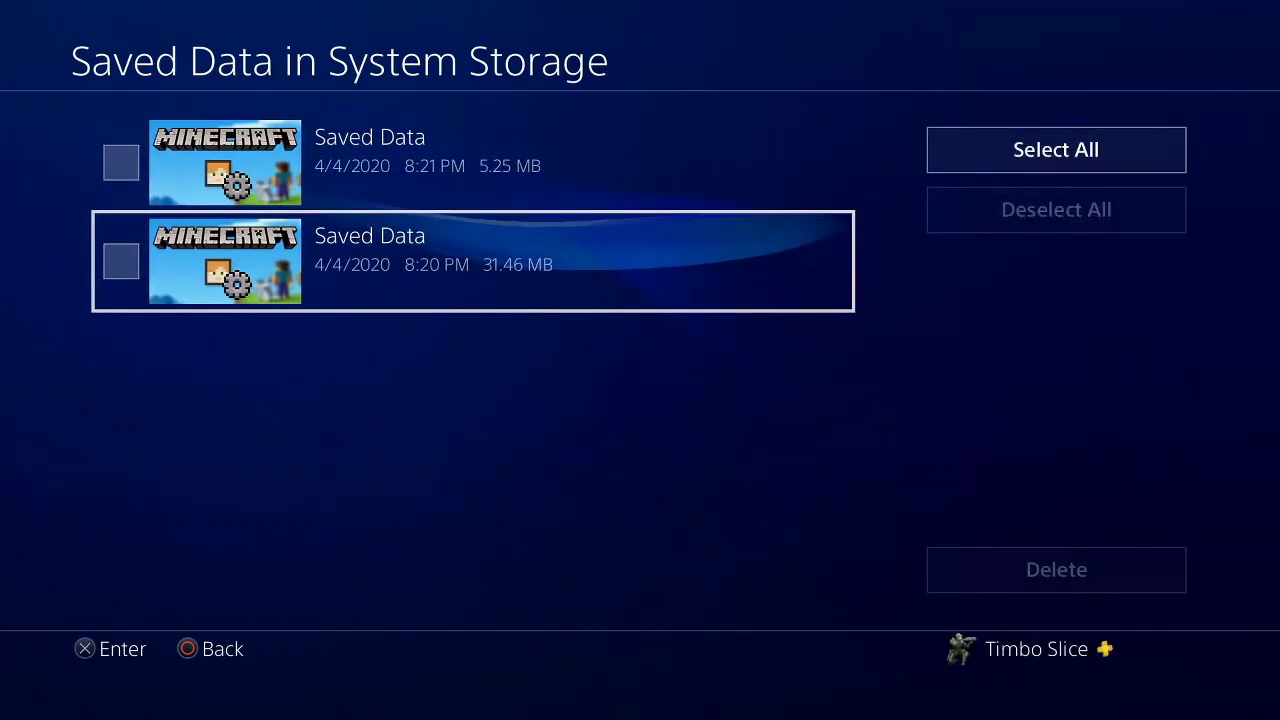
pyautogui.press('Return')
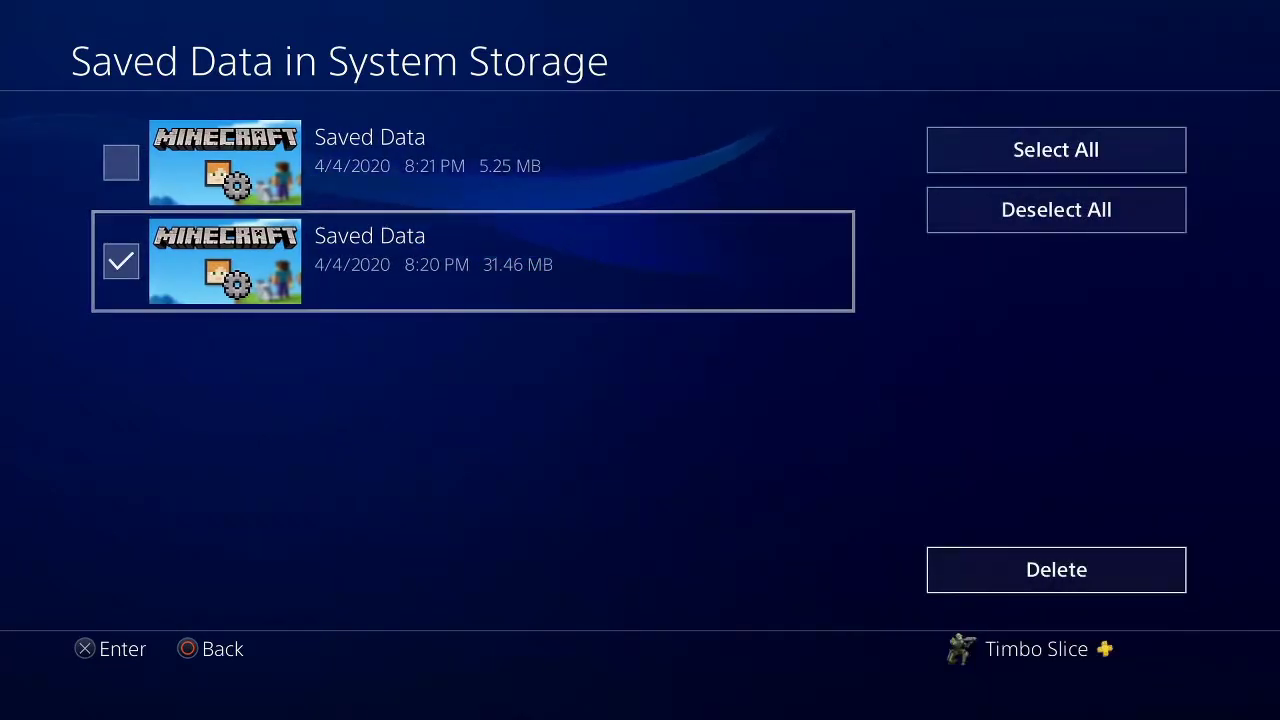
pyautogui.press('Right')
pyautogui.press('Return')
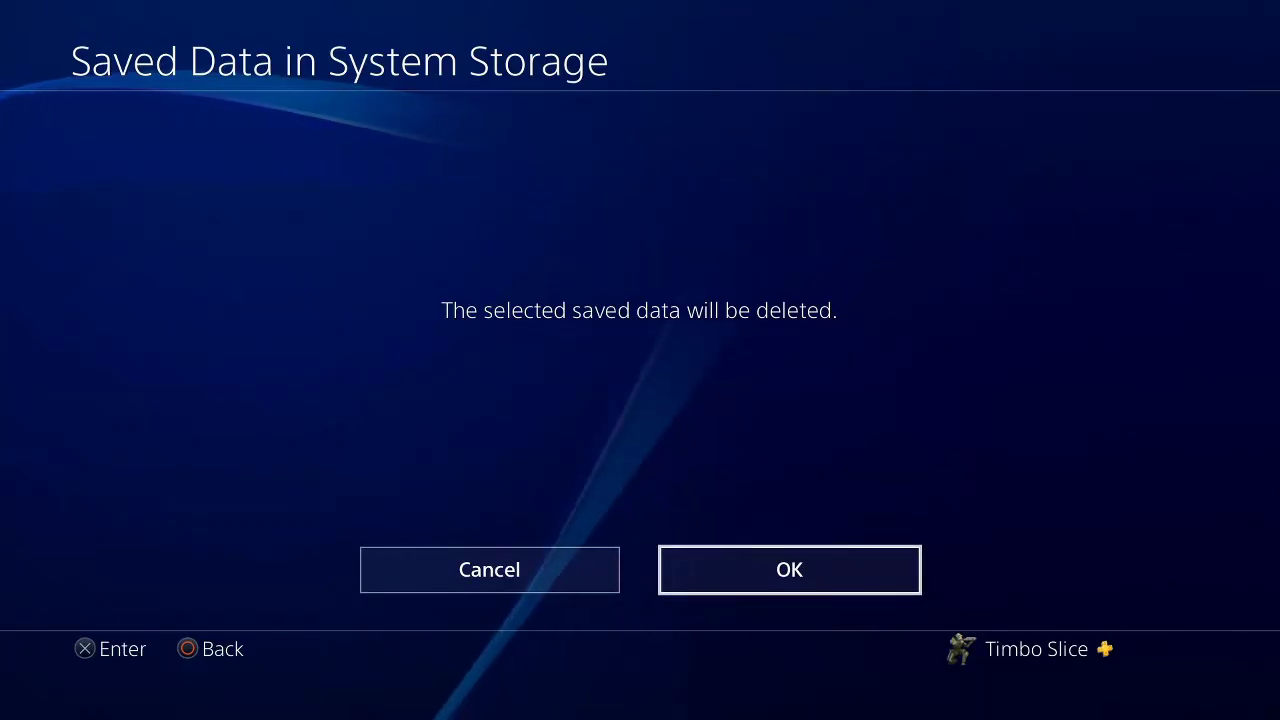
pyautogui.press('Return')
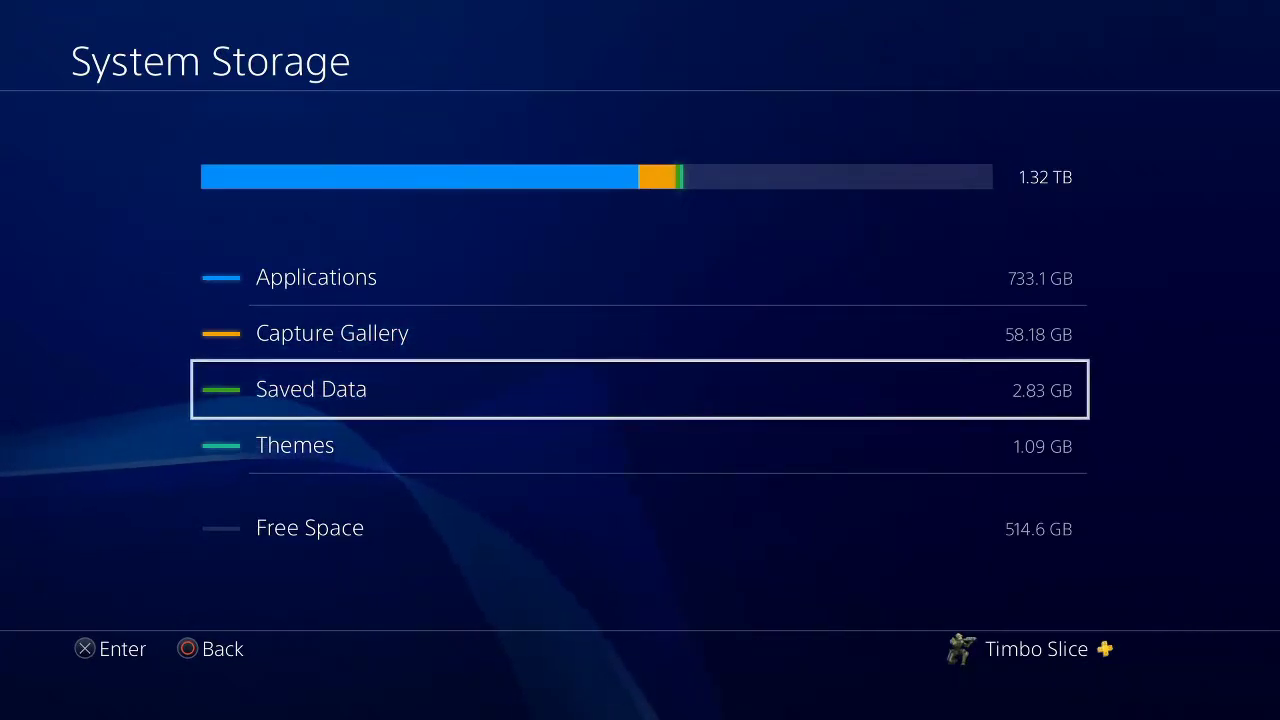
# - Turn off the PS4 from the Quick Menu's Power options and restart it in Safe Mode
pyautogui.press('super')
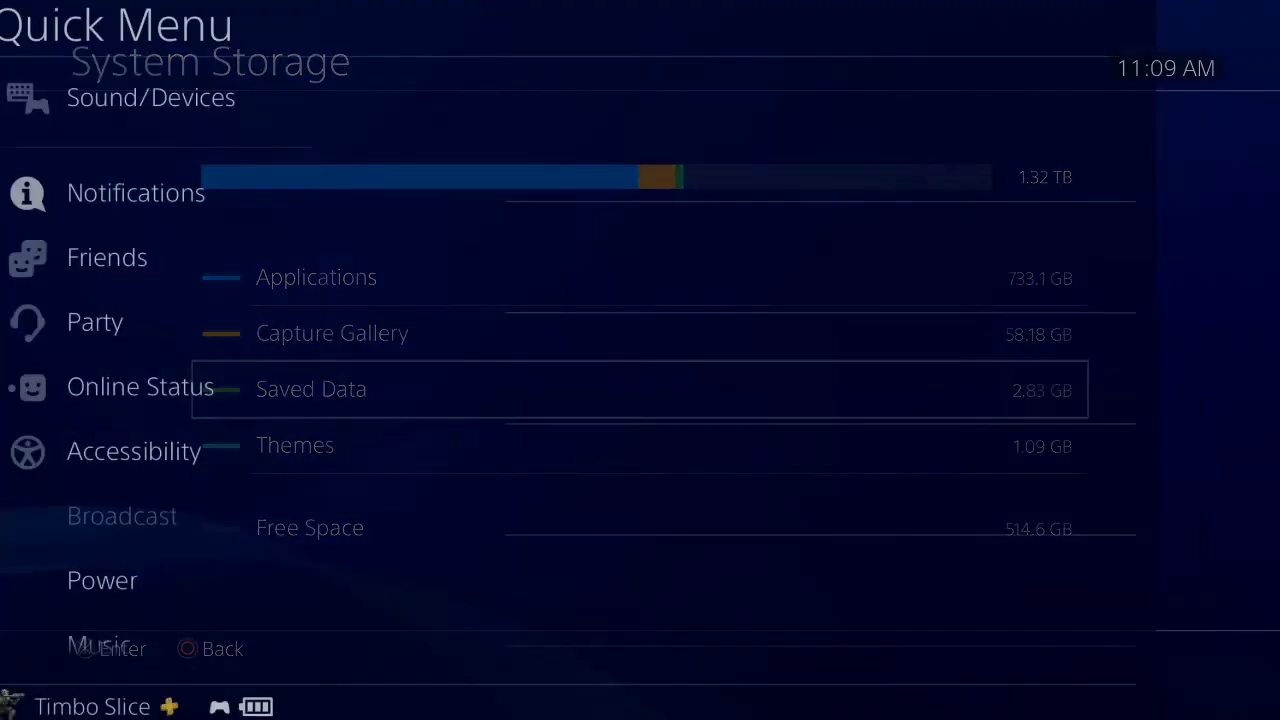
pyautogui.press('Down')
pyautogui.press('Down')
pyautogui.press('Down')
pyautogui.press('Down')
pyautogui.press('Down')
pyautogui.press('Down')
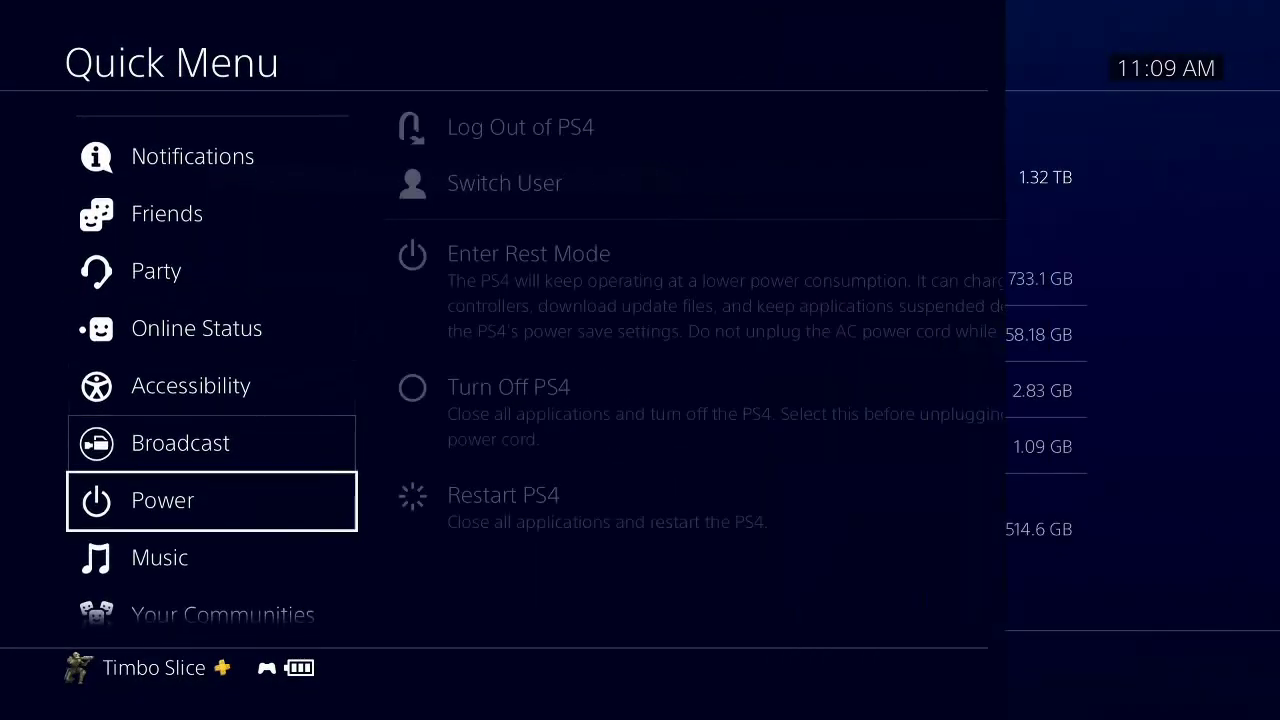
pyautogui.press('Right')
pyautogui.press('Down')
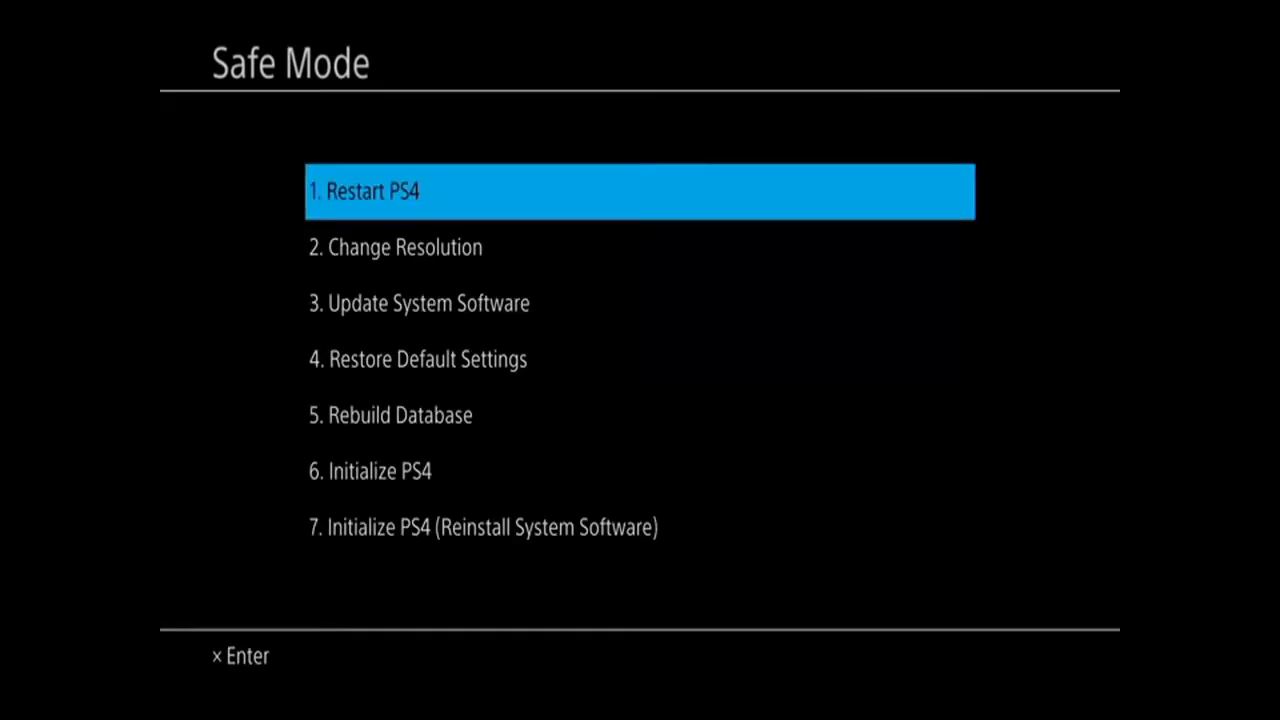
pyautogui.press('Down')
pyautogui.press('Down')
pyautogui.press('Down')
pyautogui.press('Down')
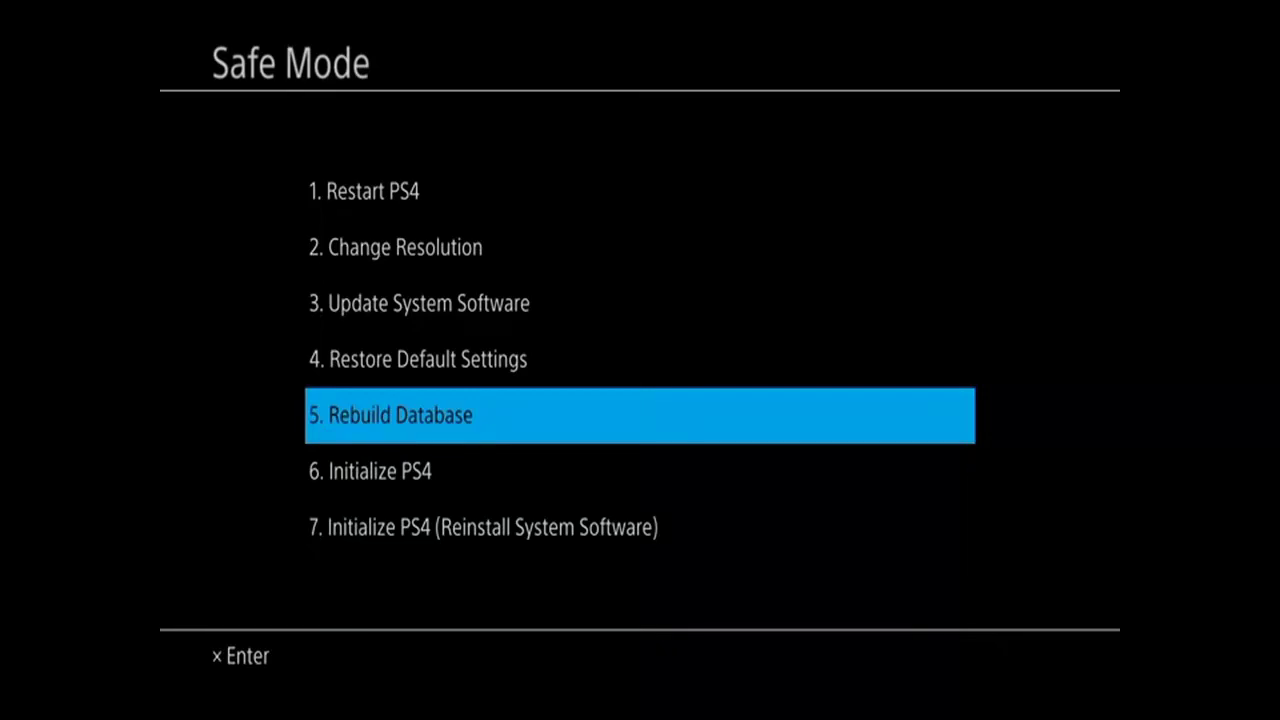
# - Choose 5. Rebuild Database in Safe Mode and confirm with OK
pyautogui.press('Return')
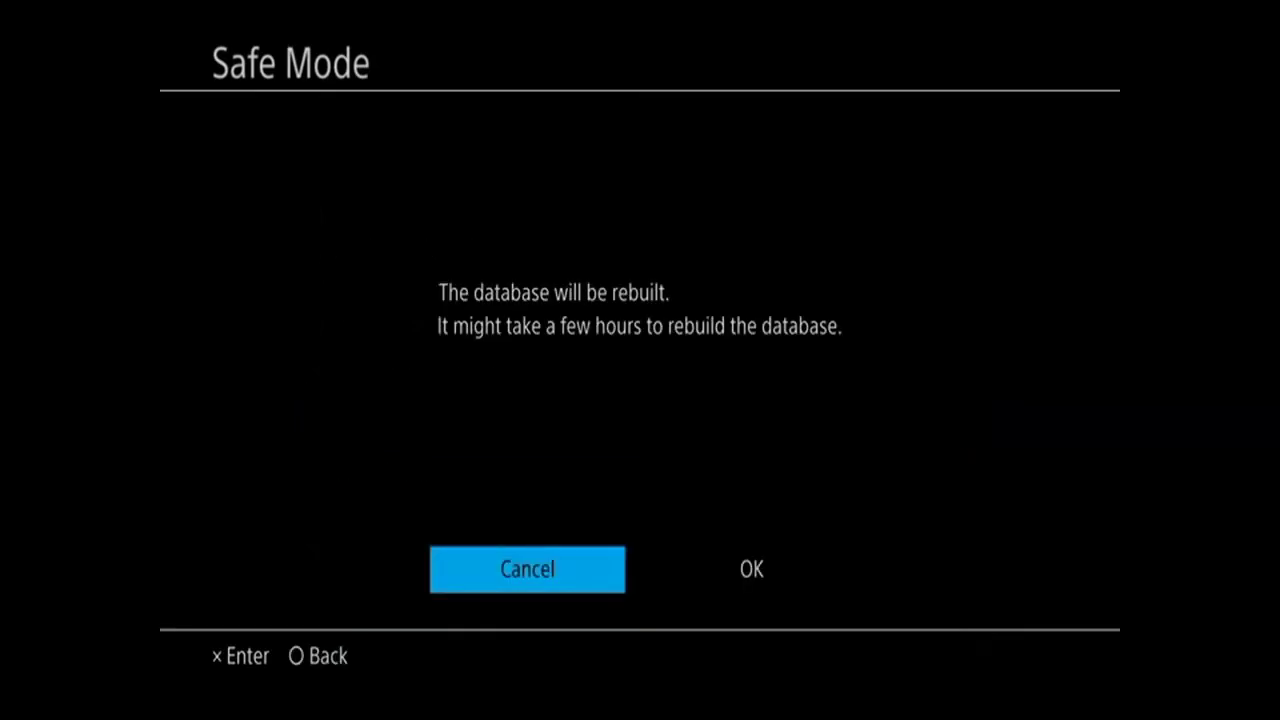
pyautogui.press('Right')
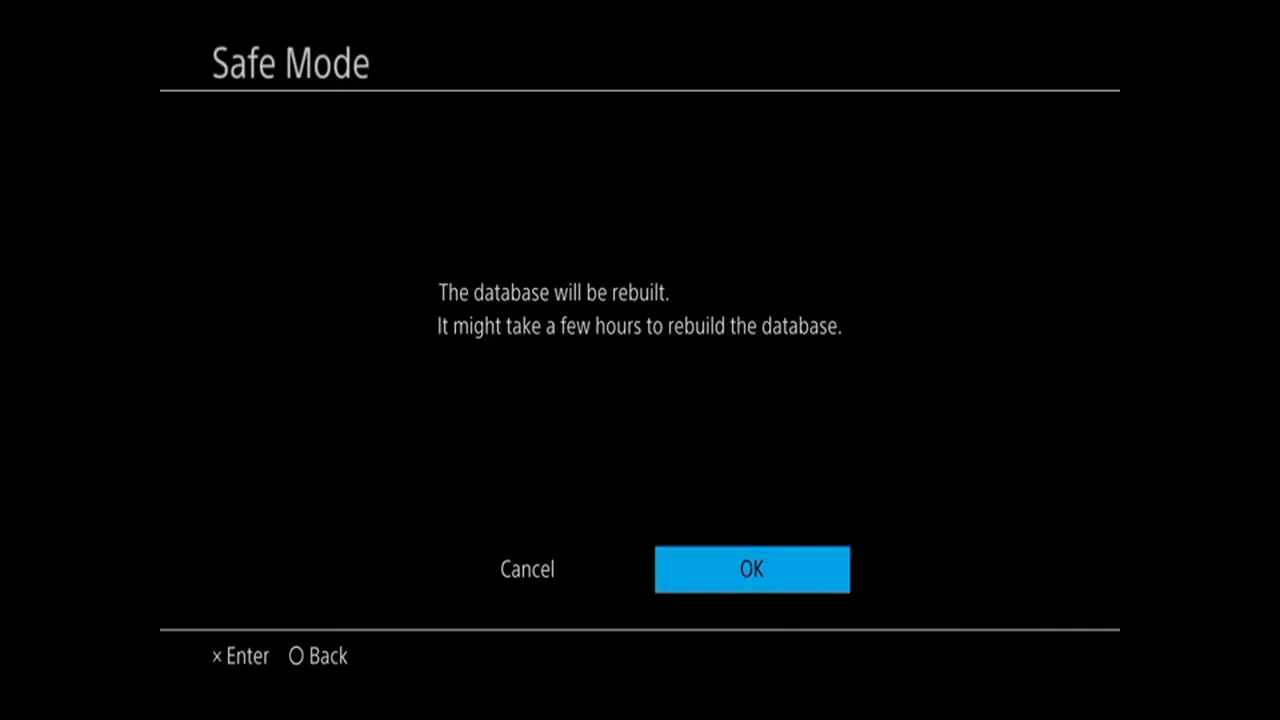
pyautogui.press('Return')
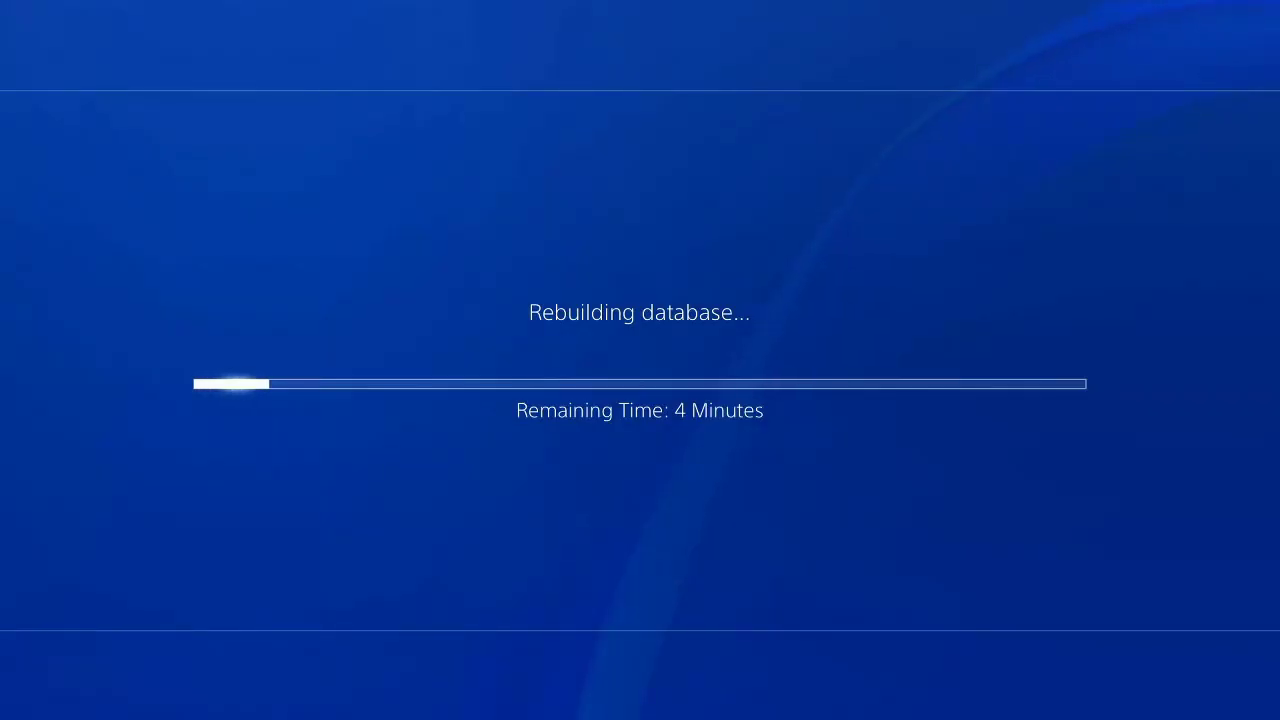